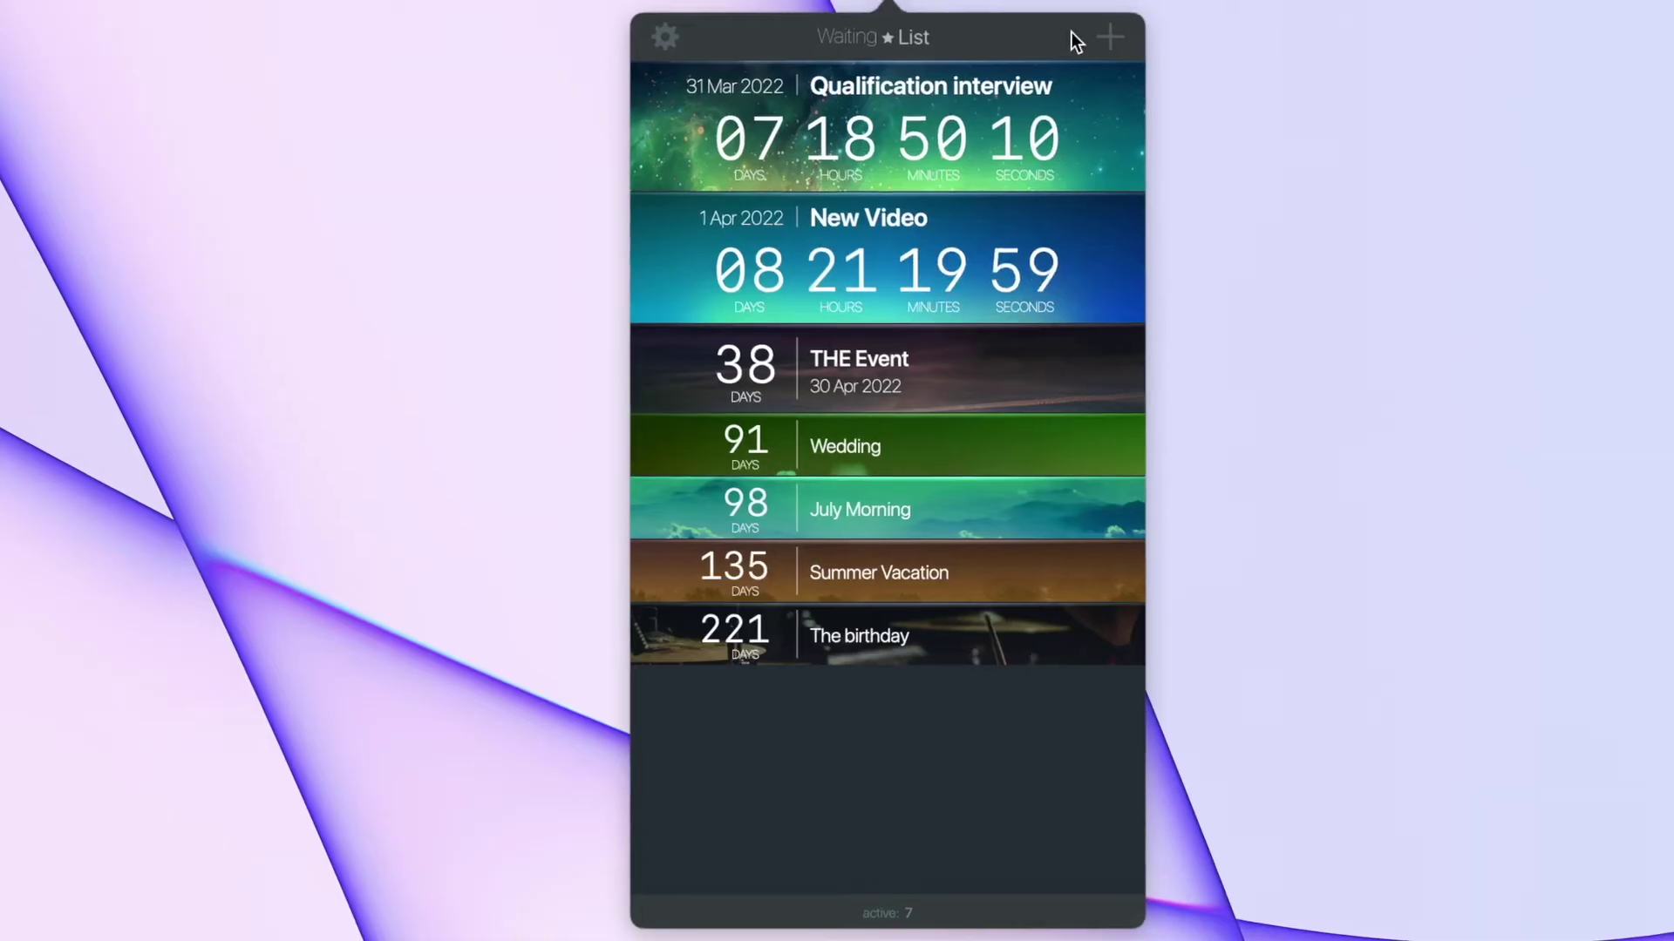
Start a new countdown and browse the Abstract, City and Flowers backgrounds
click(1105, 36)
click(878, 313)
click(904, 225)
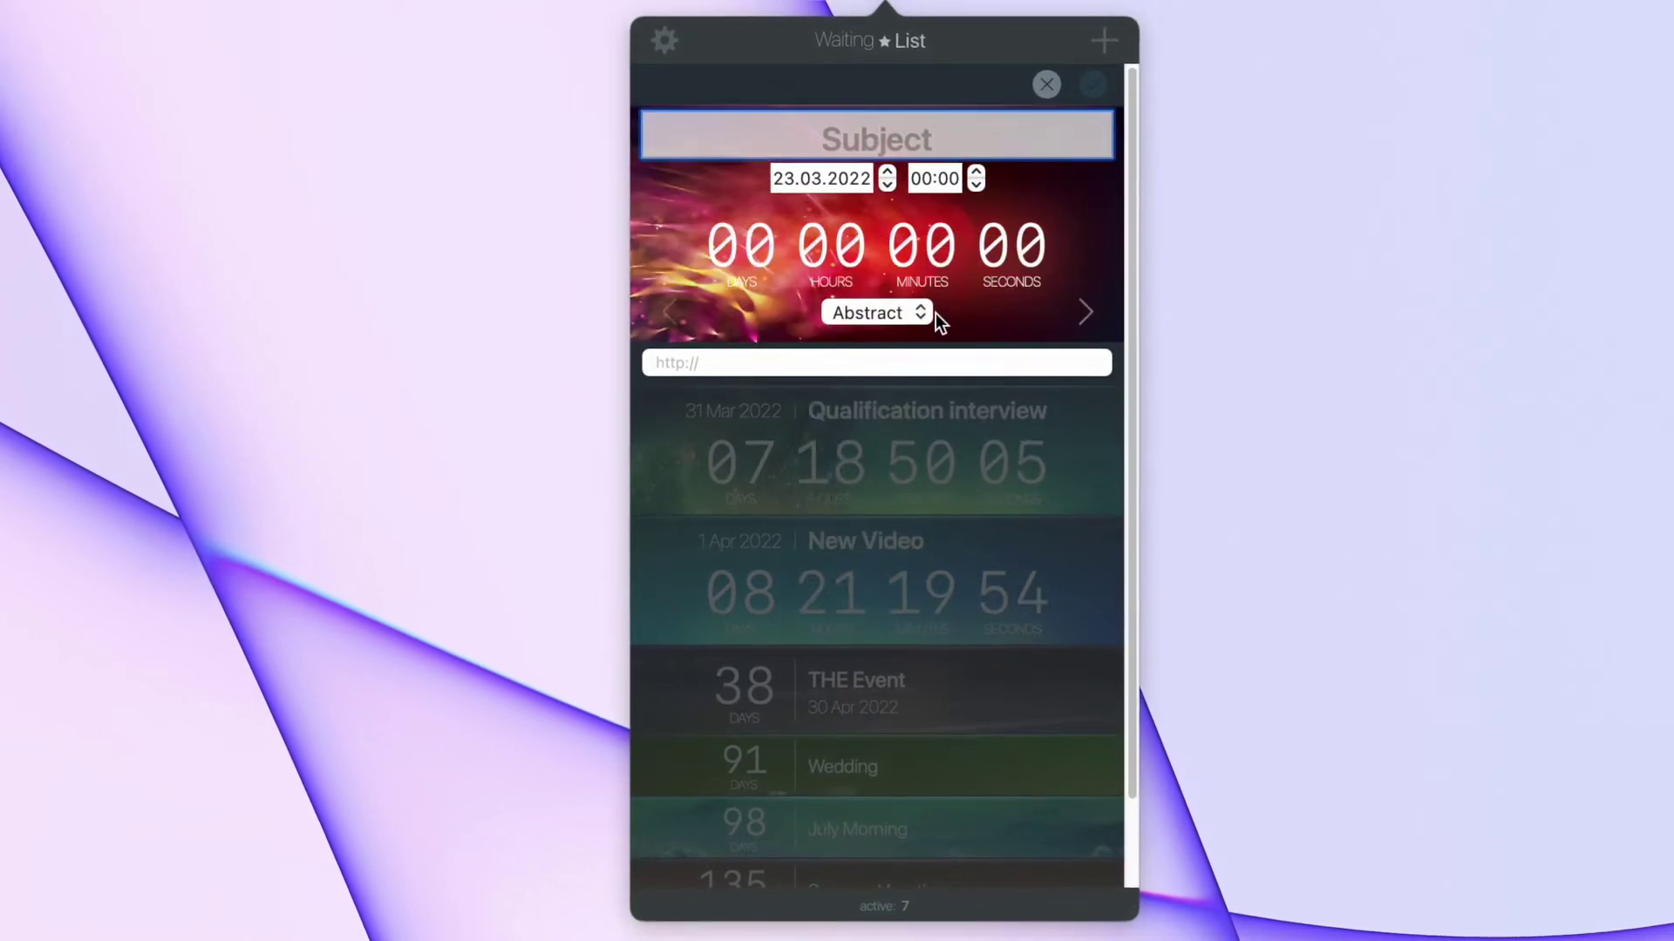
click(1084, 307)
click(906, 309)
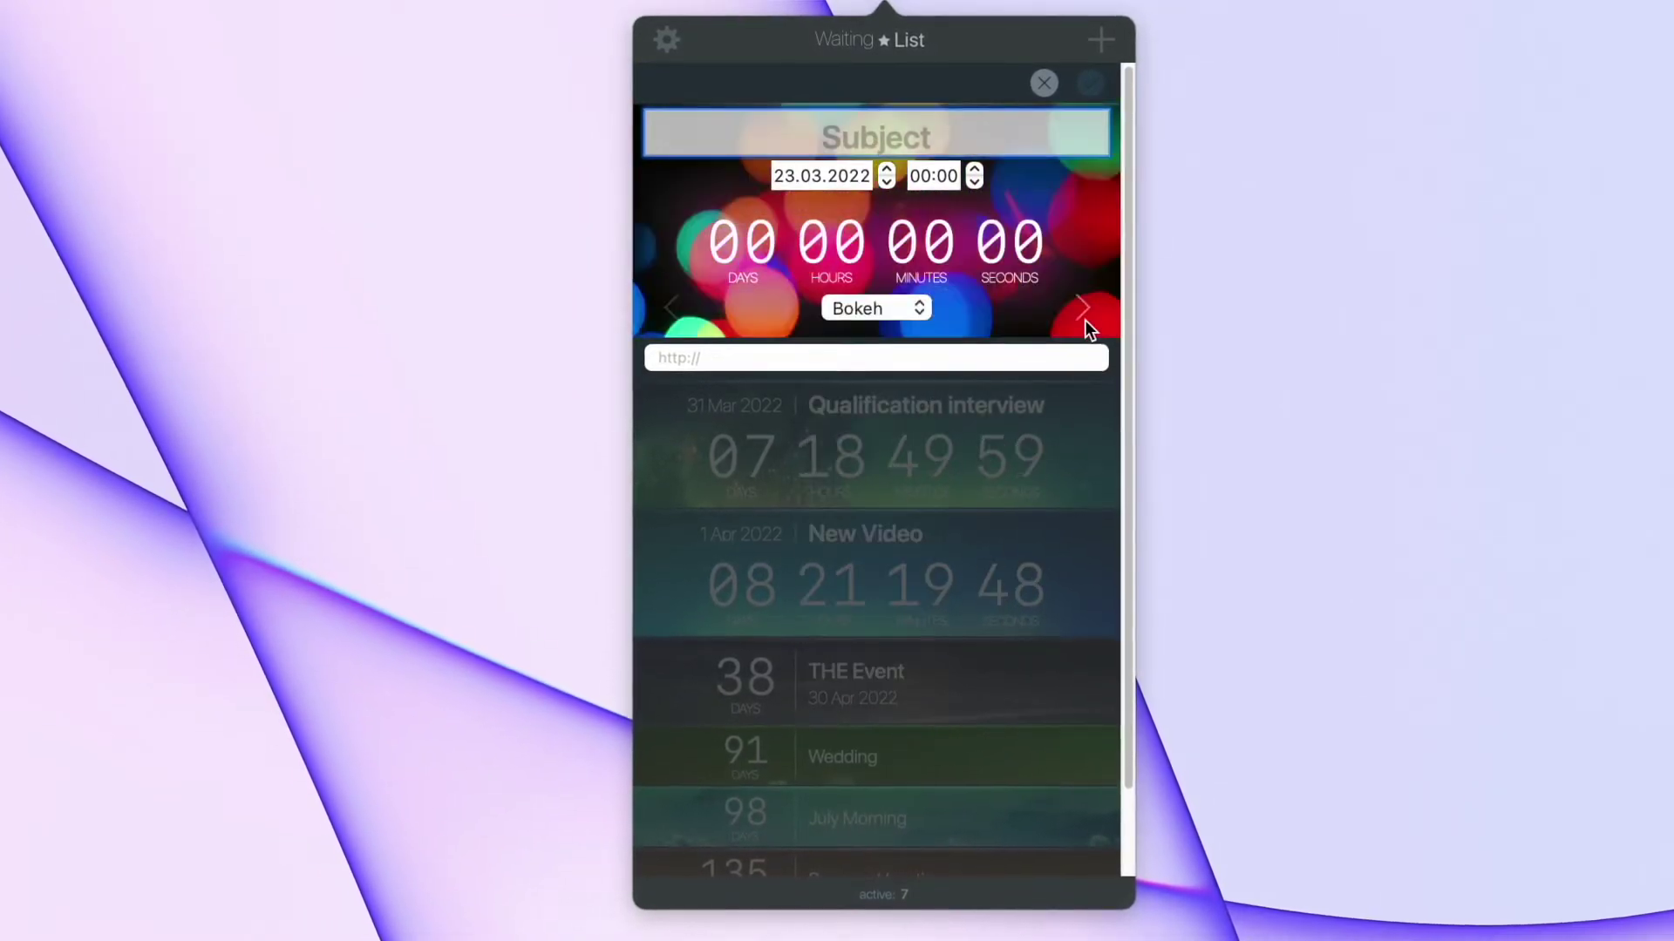
click(1084, 314)
click(909, 308)
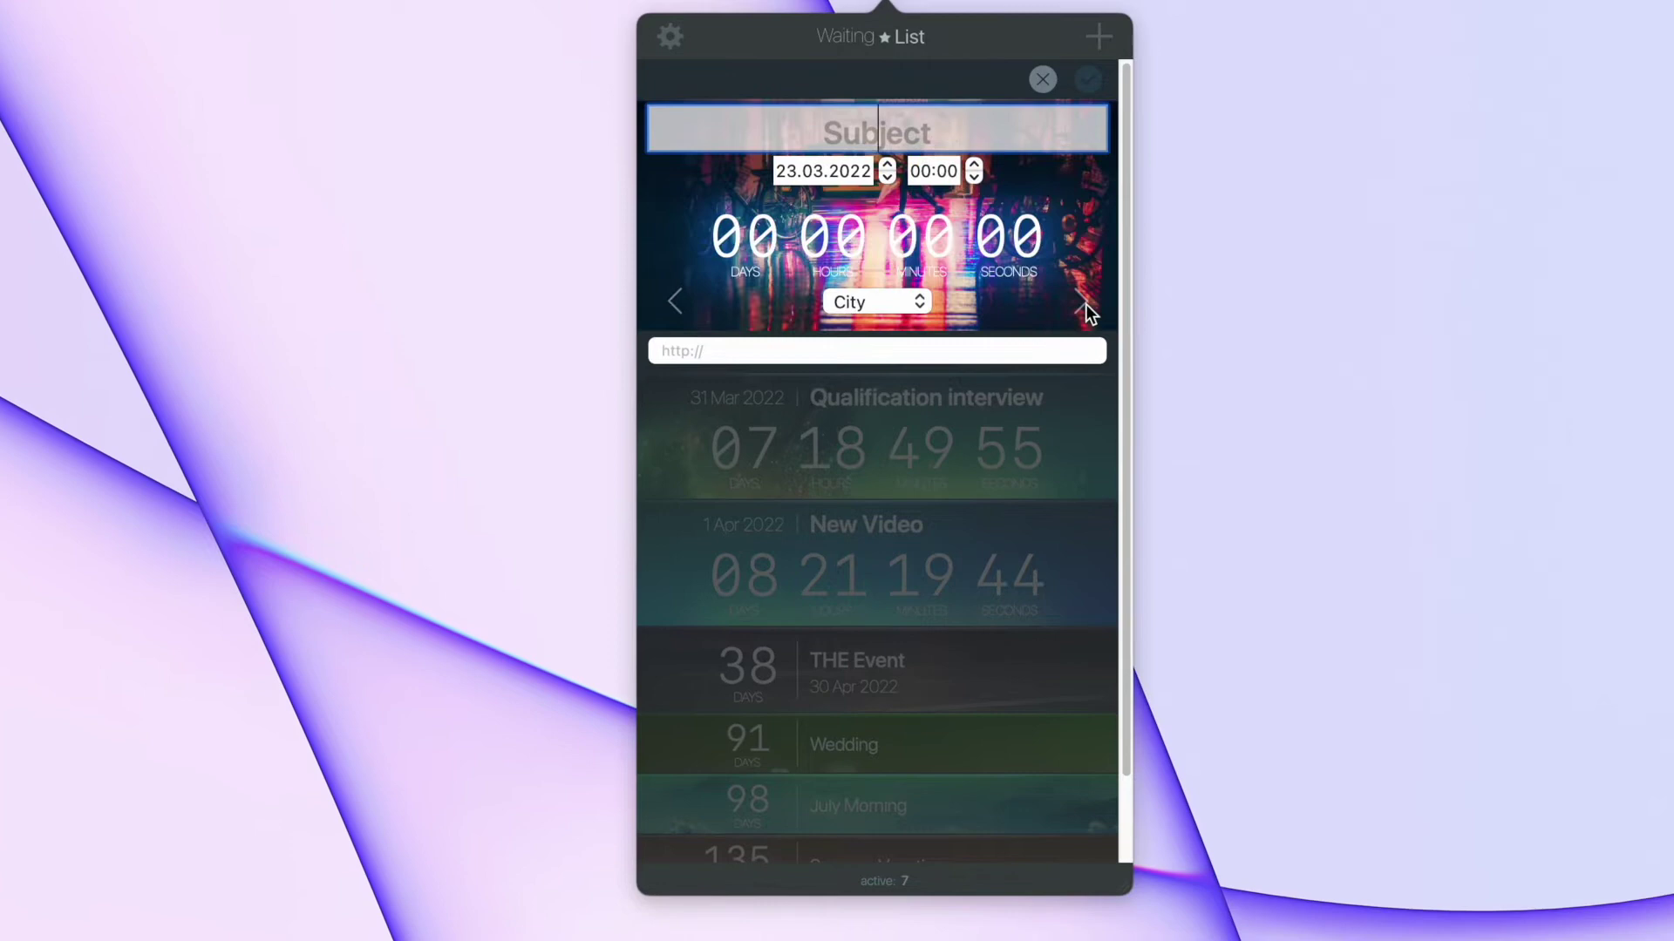
click(879, 305)
click(891, 337)
Browse the Music, Sky and Sport background categories
click(1085, 300)
click(880, 298)
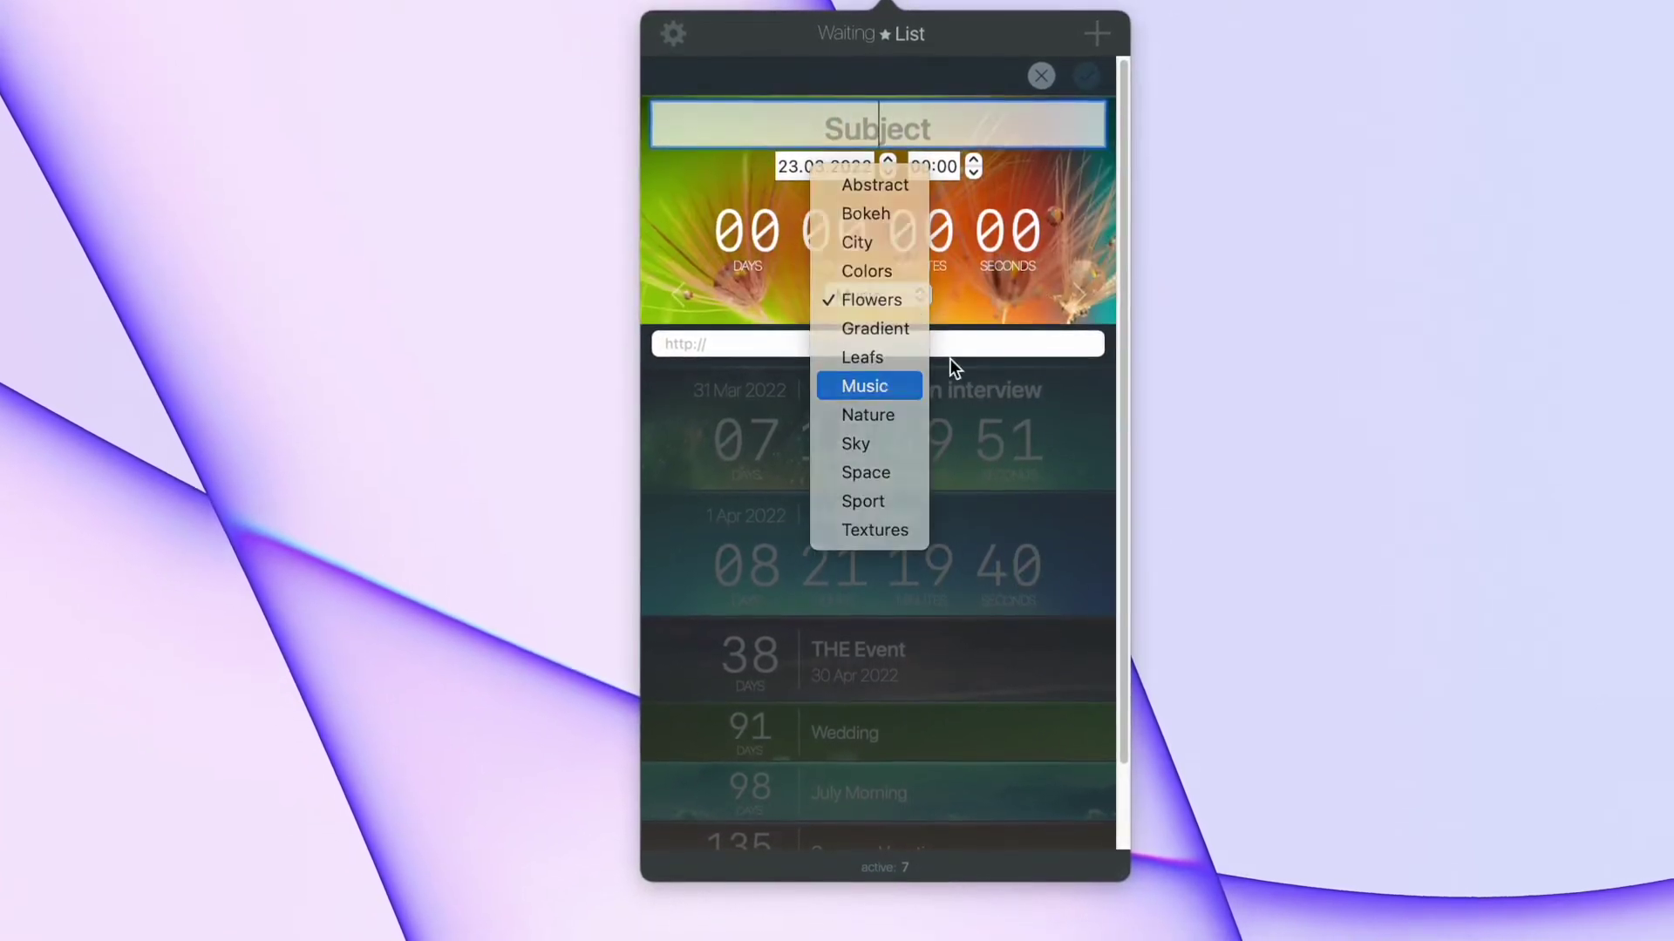
click(868, 372)
click(879, 297)
click(868, 335)
click(1075, 288)
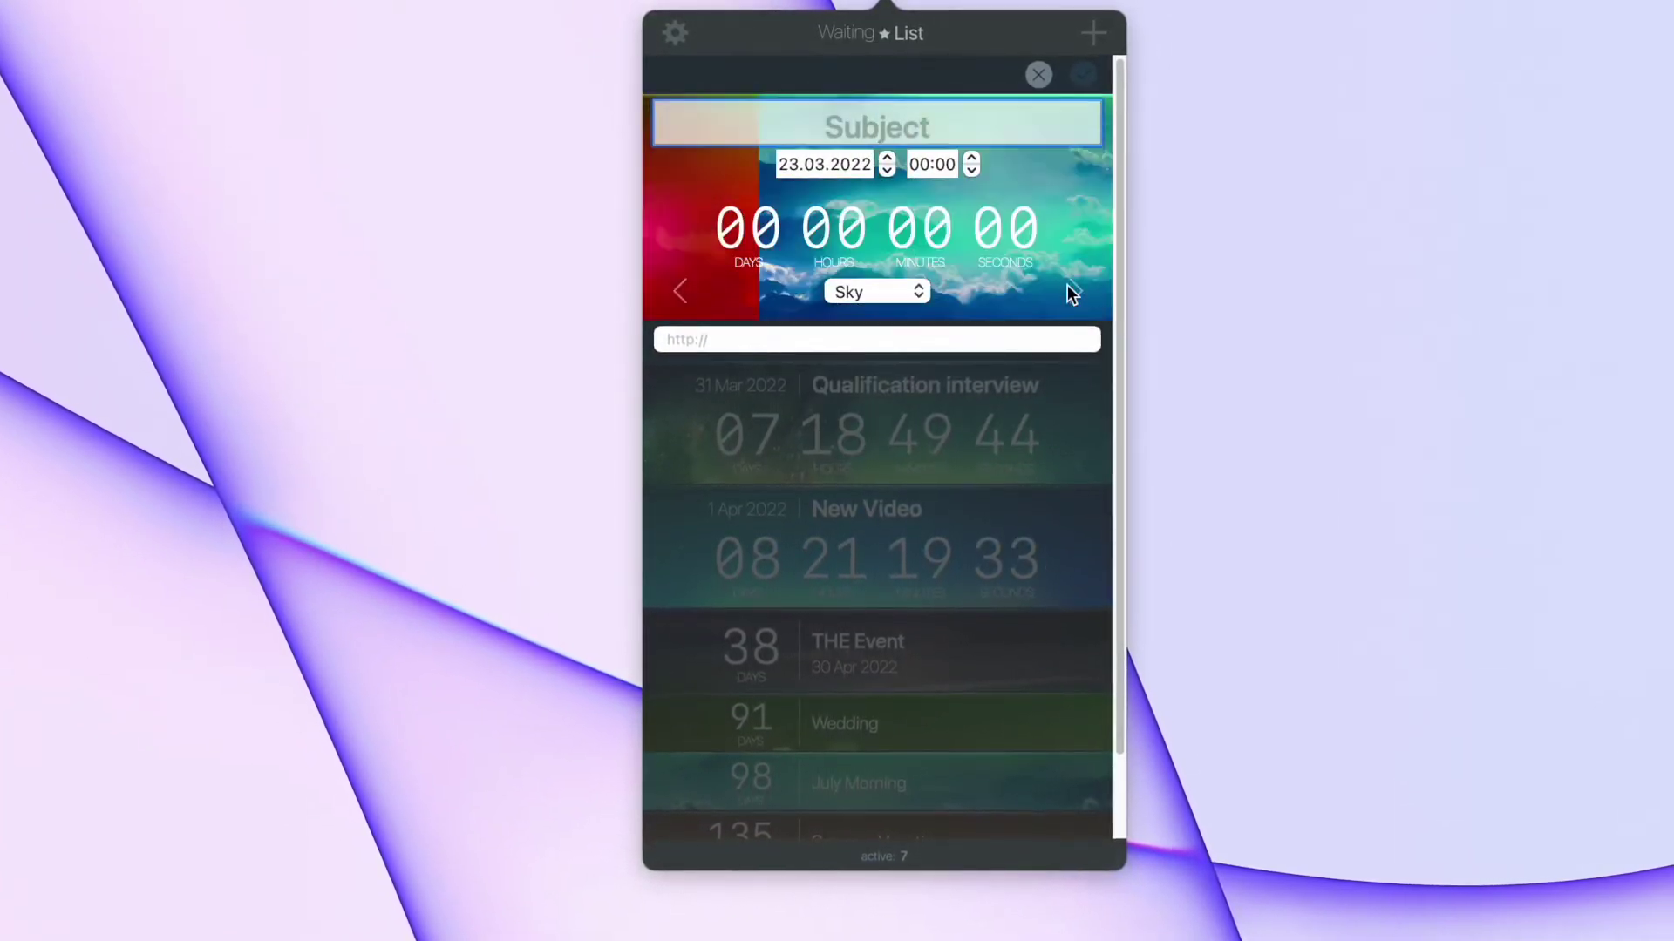
click(879, 292)
click(888, 320)
click(1075, 288)
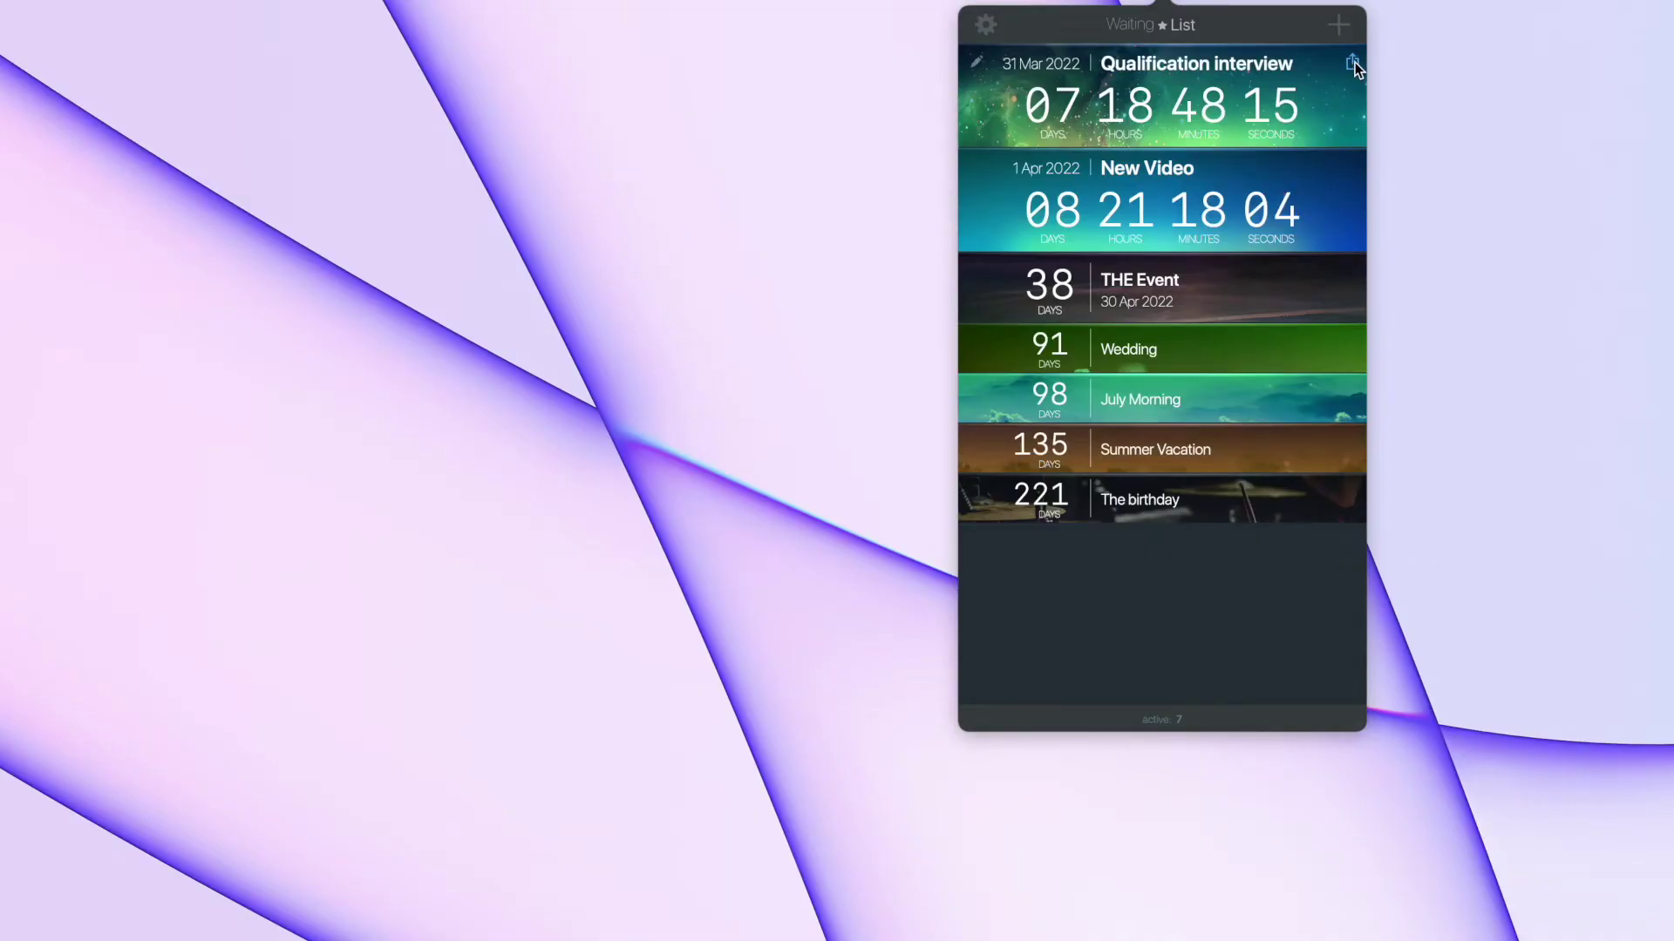
Share an event to Reminders
click(1355, 62)
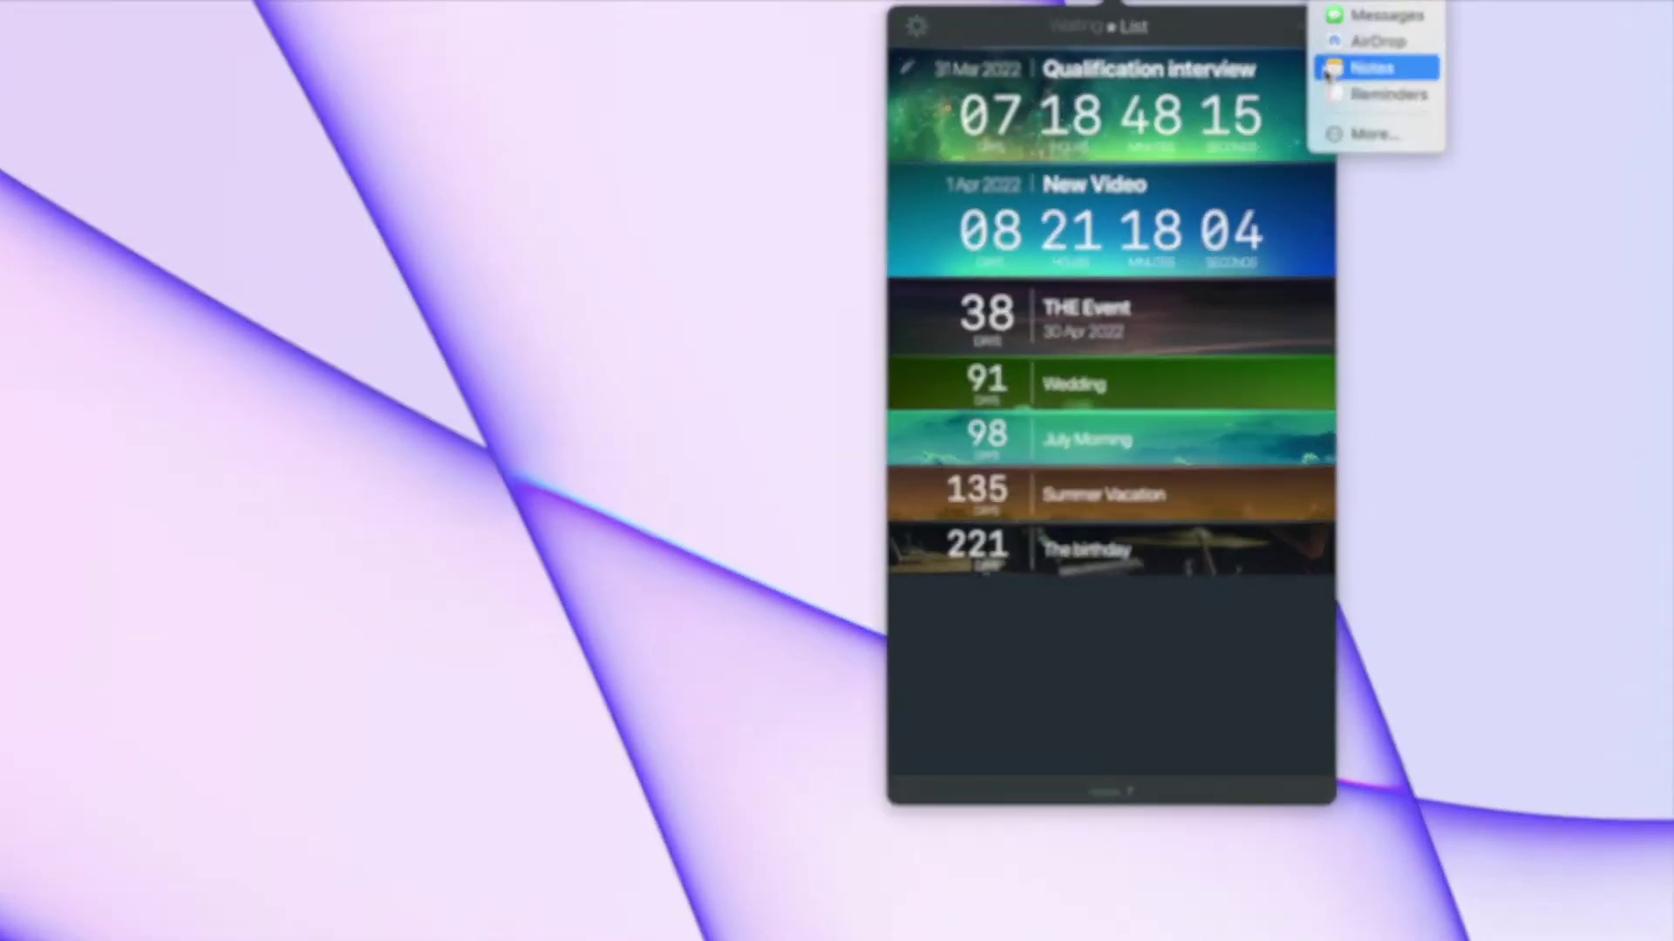
click(1374, 118)
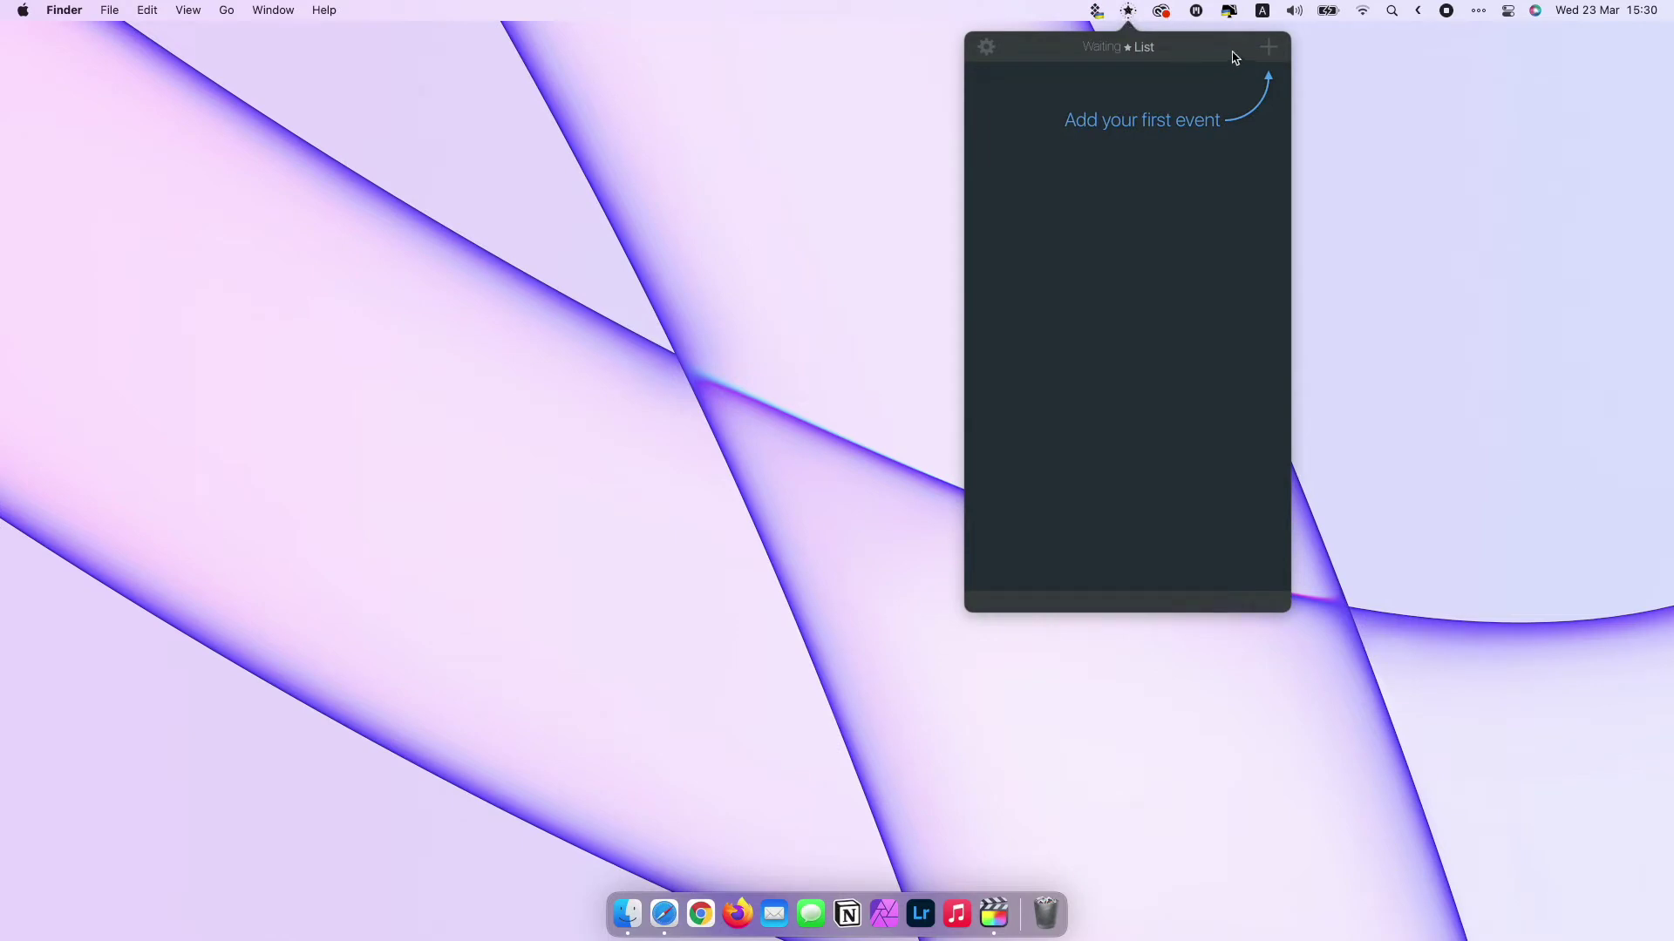
Save a Gradient-background 'New Video' countdown for 1.04.2022 14:30
click(1273, 52)
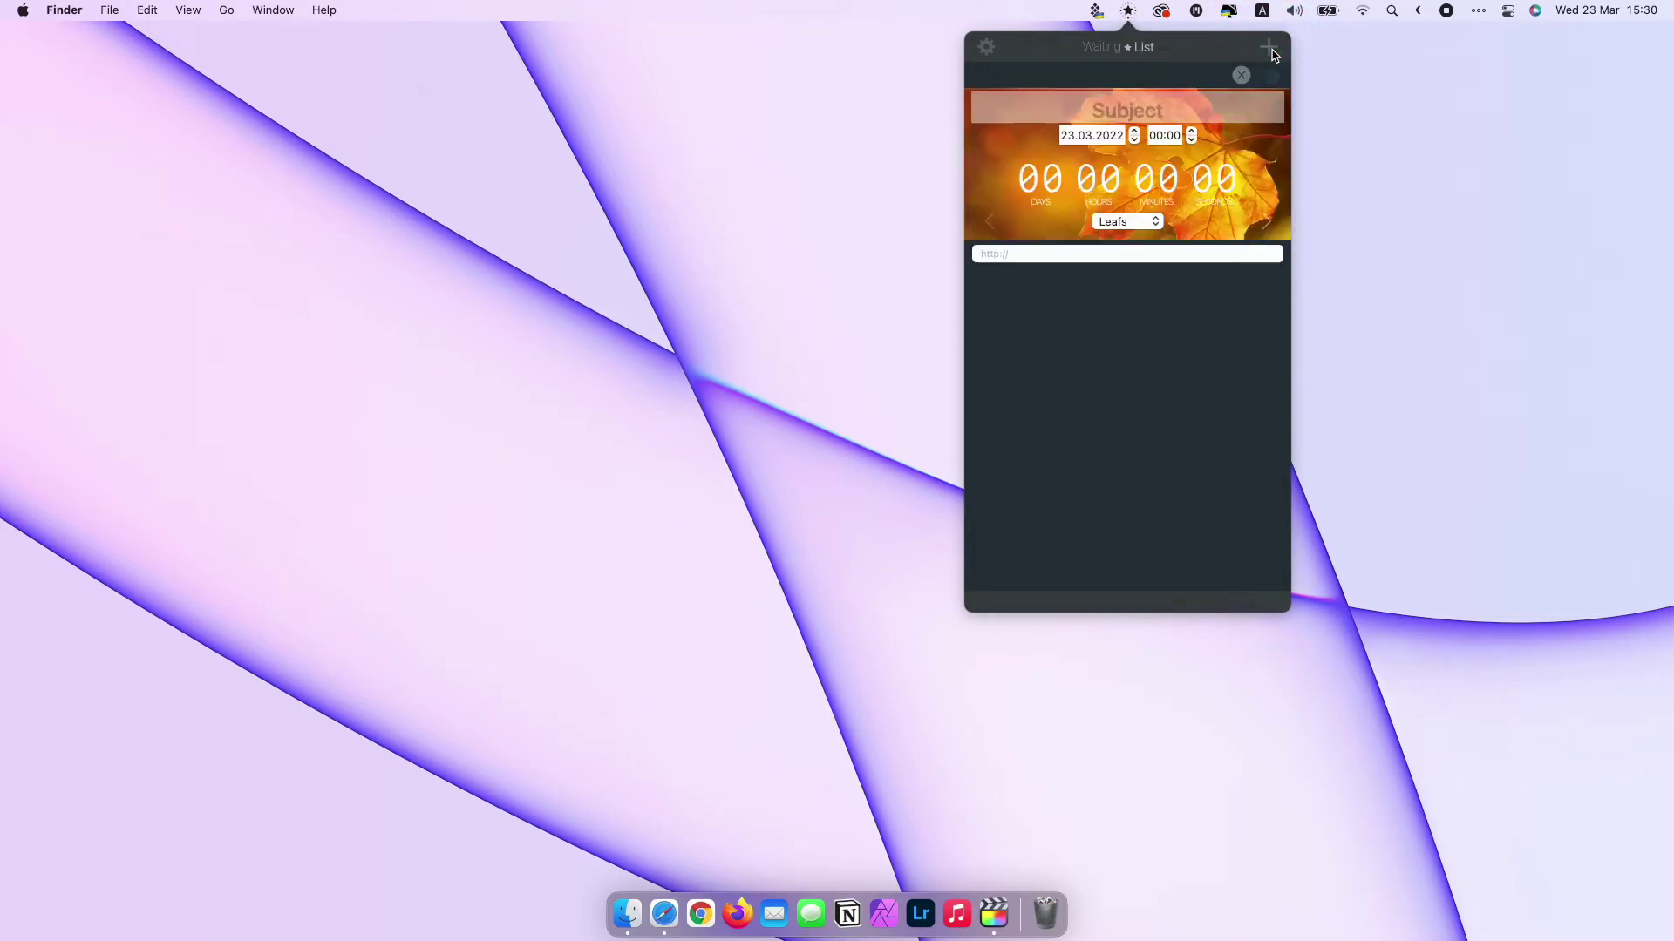
click(1127, 223)
click(1141, 265)
text(New Video)
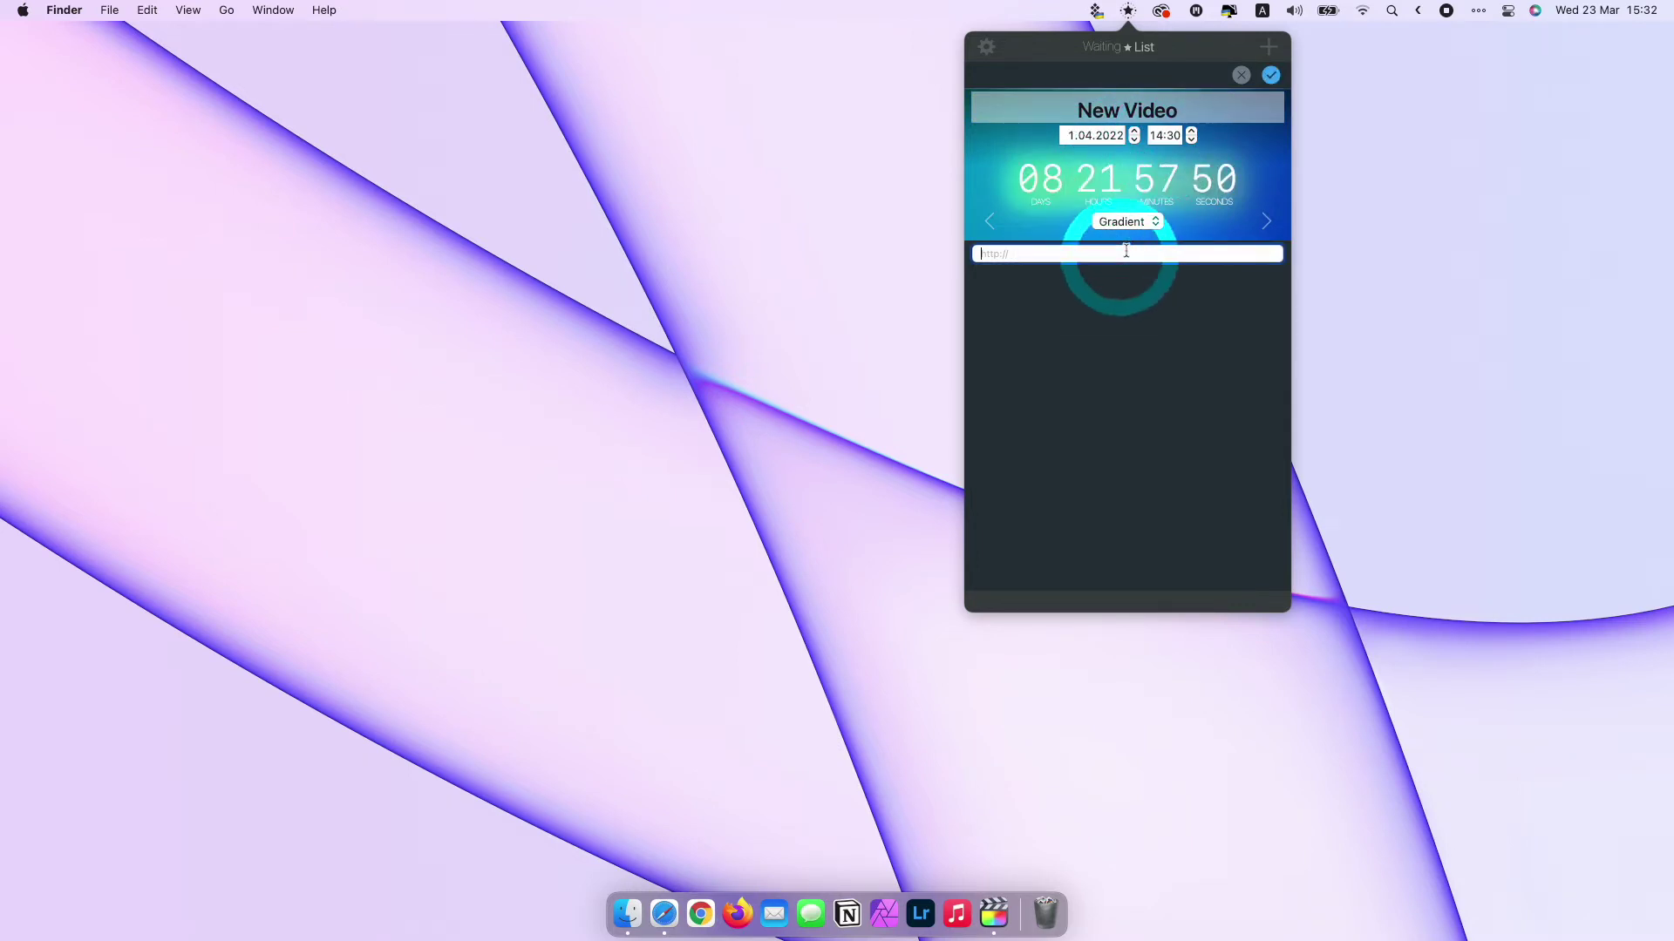
click(1271, 77)
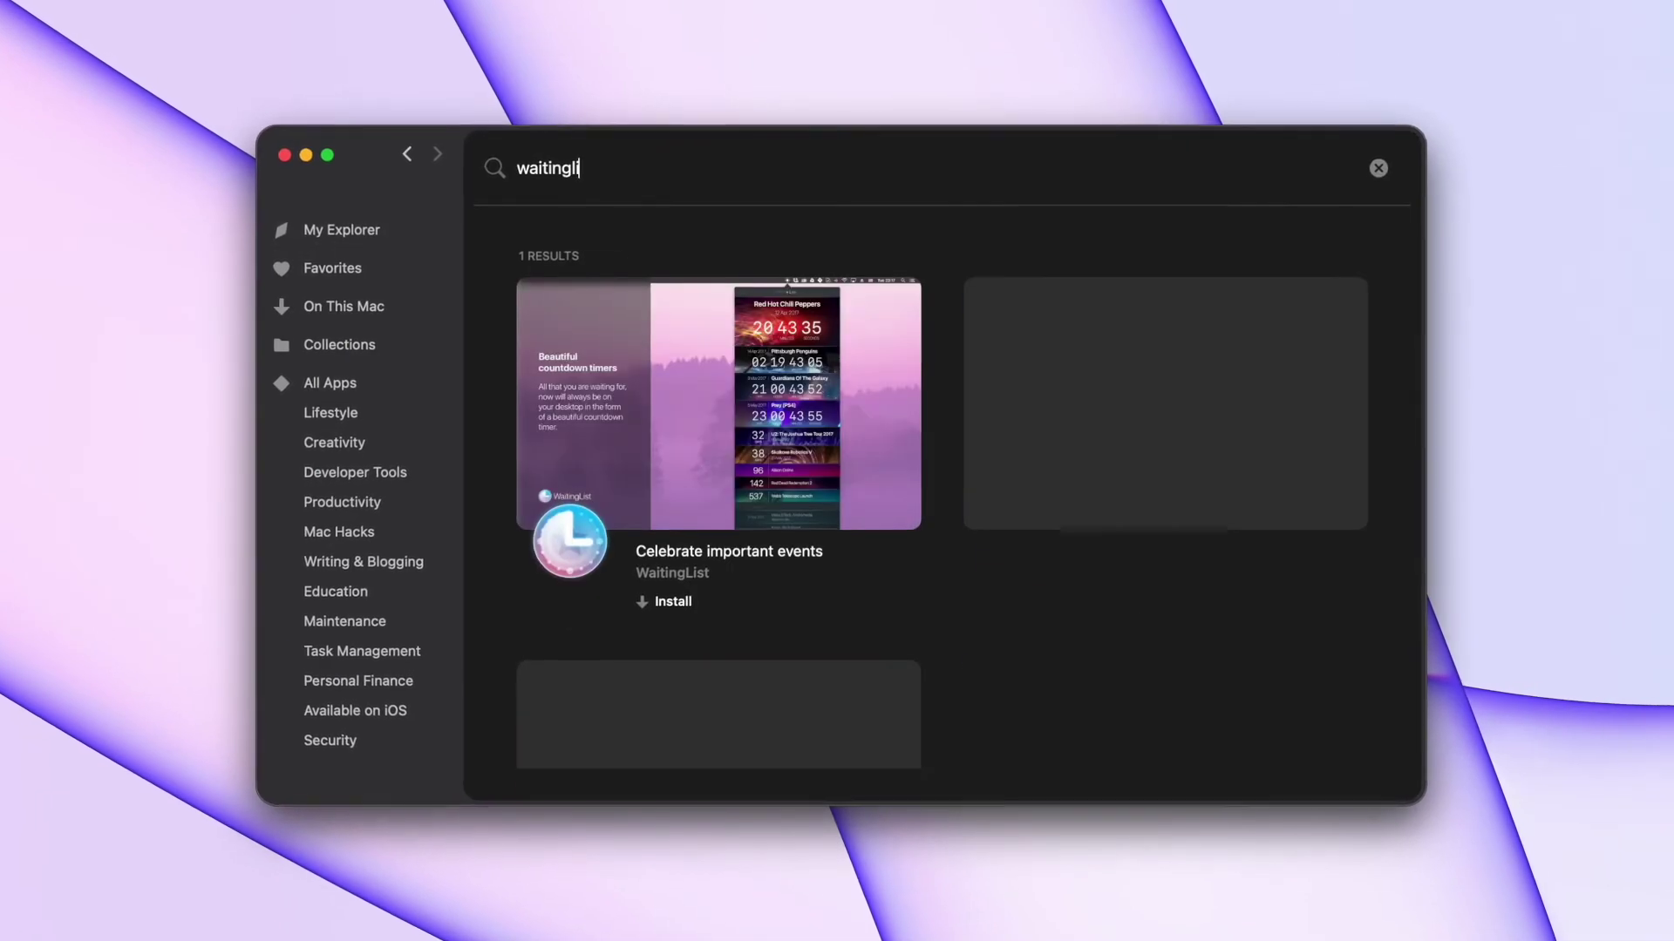
Install WaitingList, remove Capto, and reopen WaitingList from a 'countdown' search
click(671, 573)
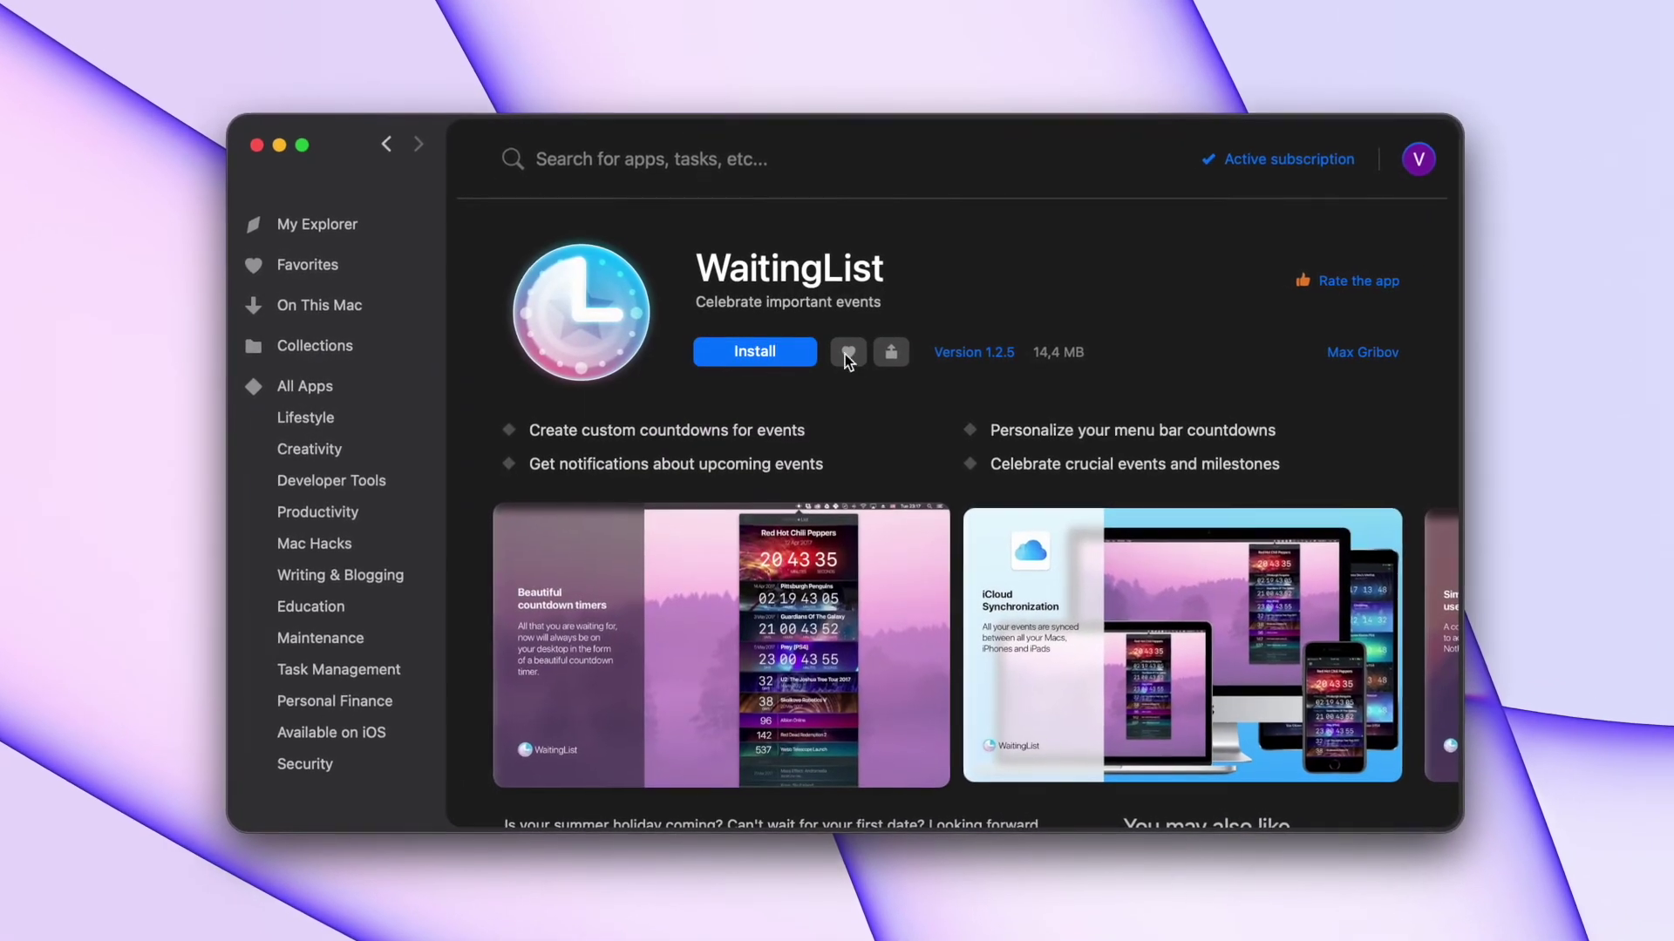
click(777, 354)
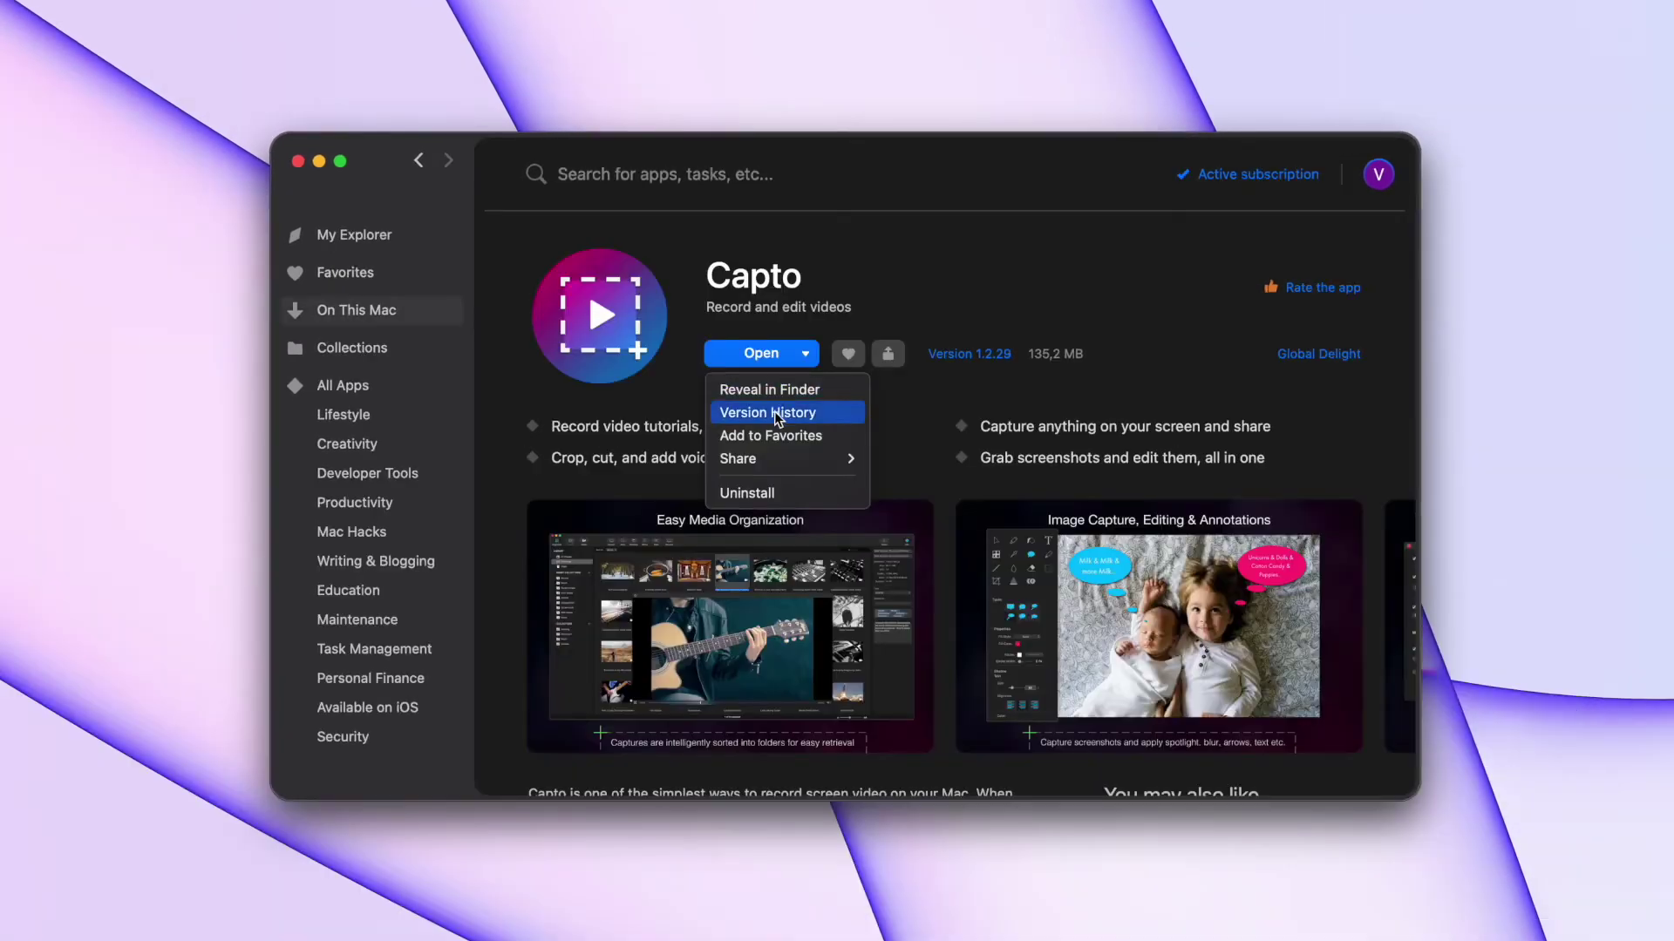
click(767, 494)
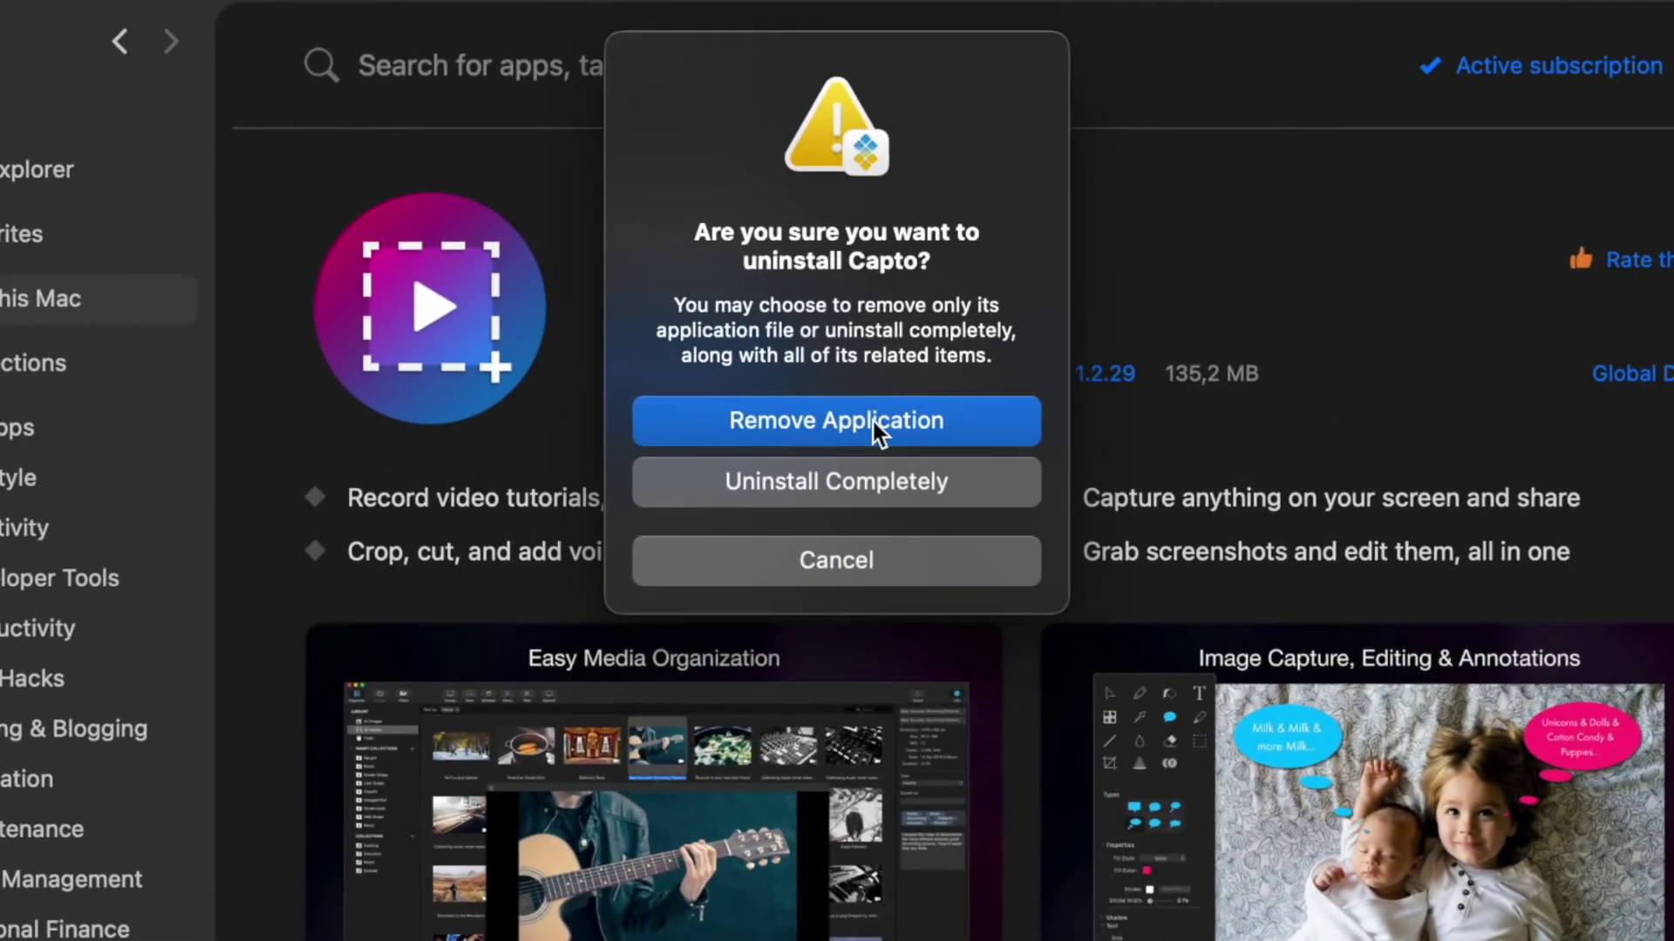
click(874, 422)
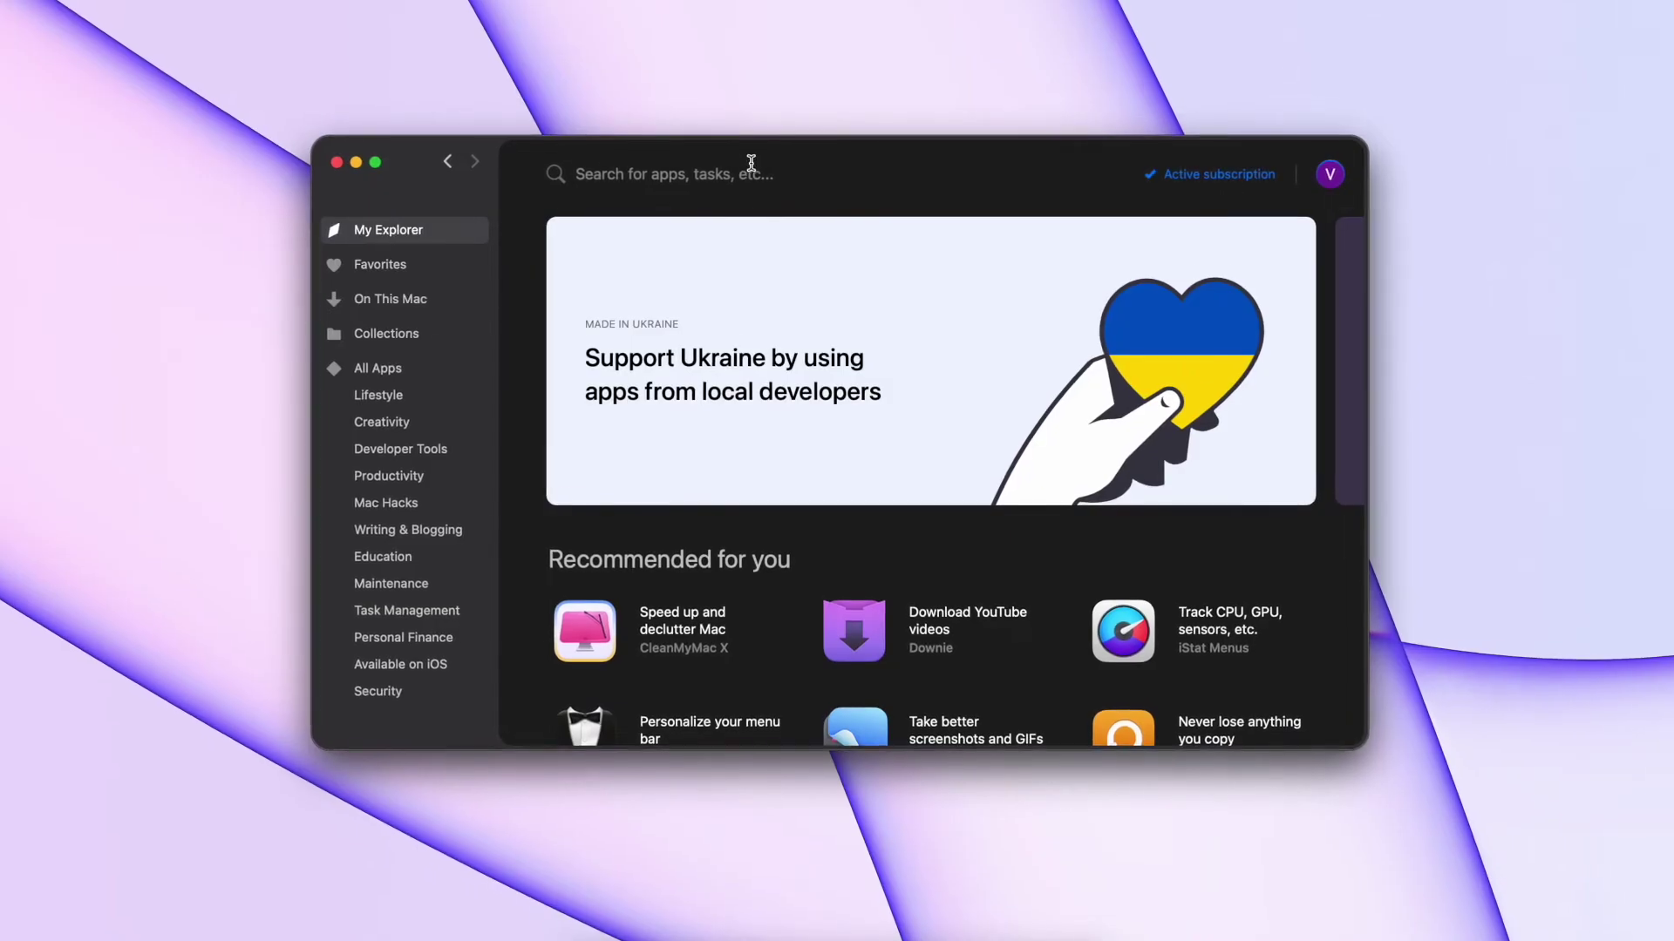
click(751, 173)
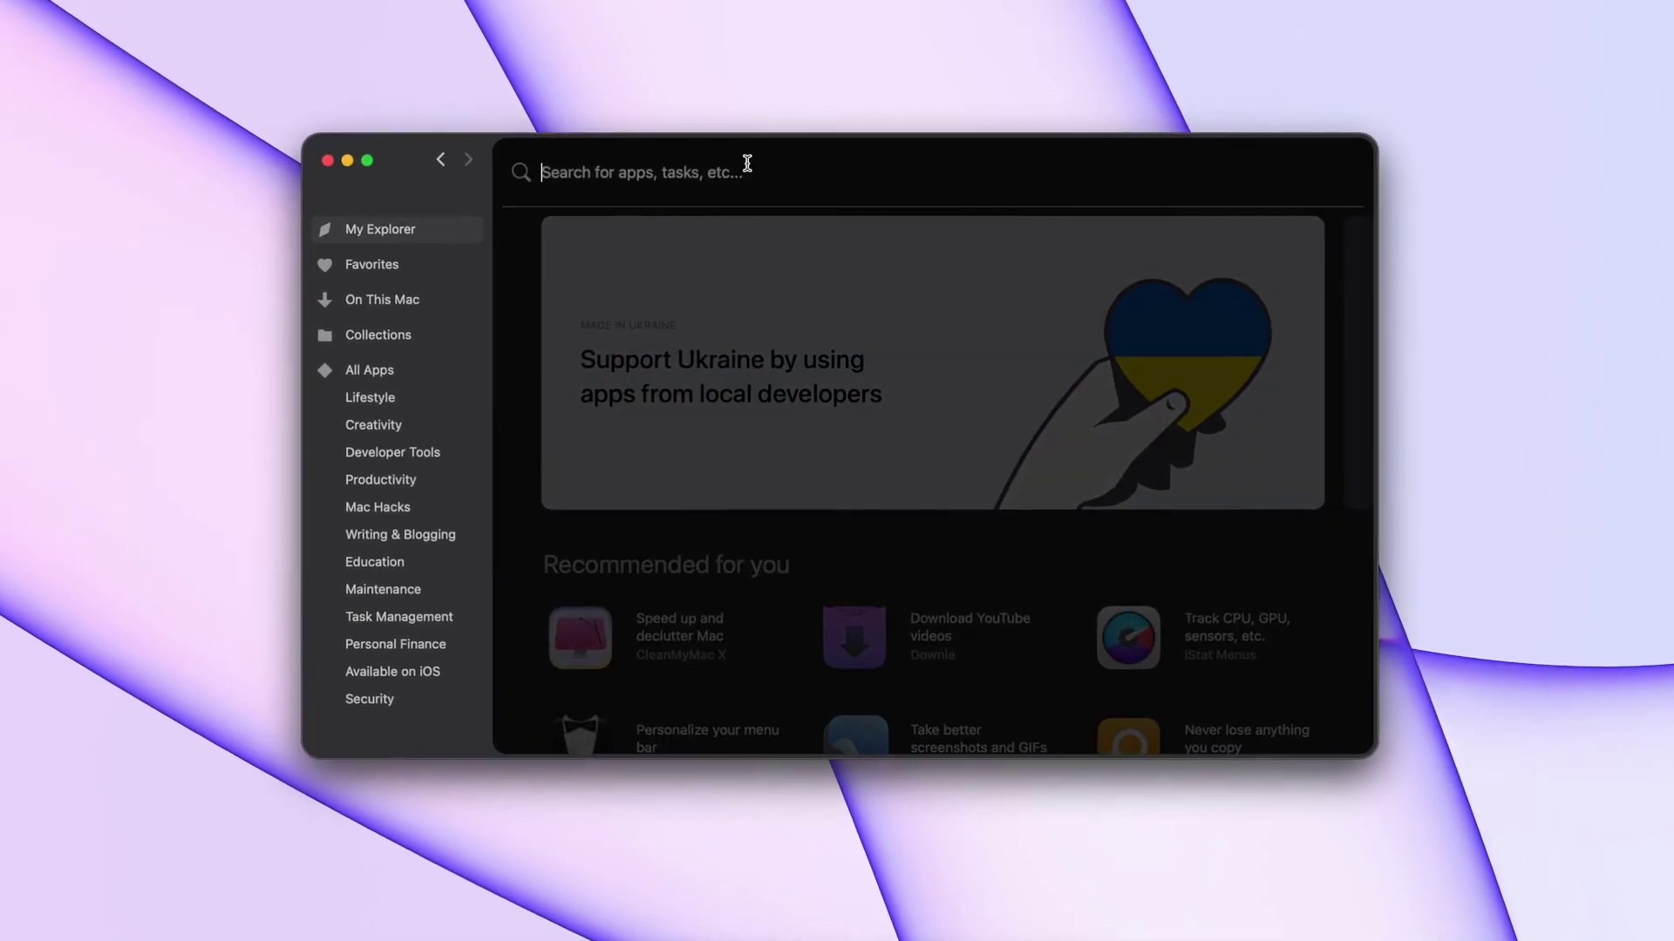
text(countd)
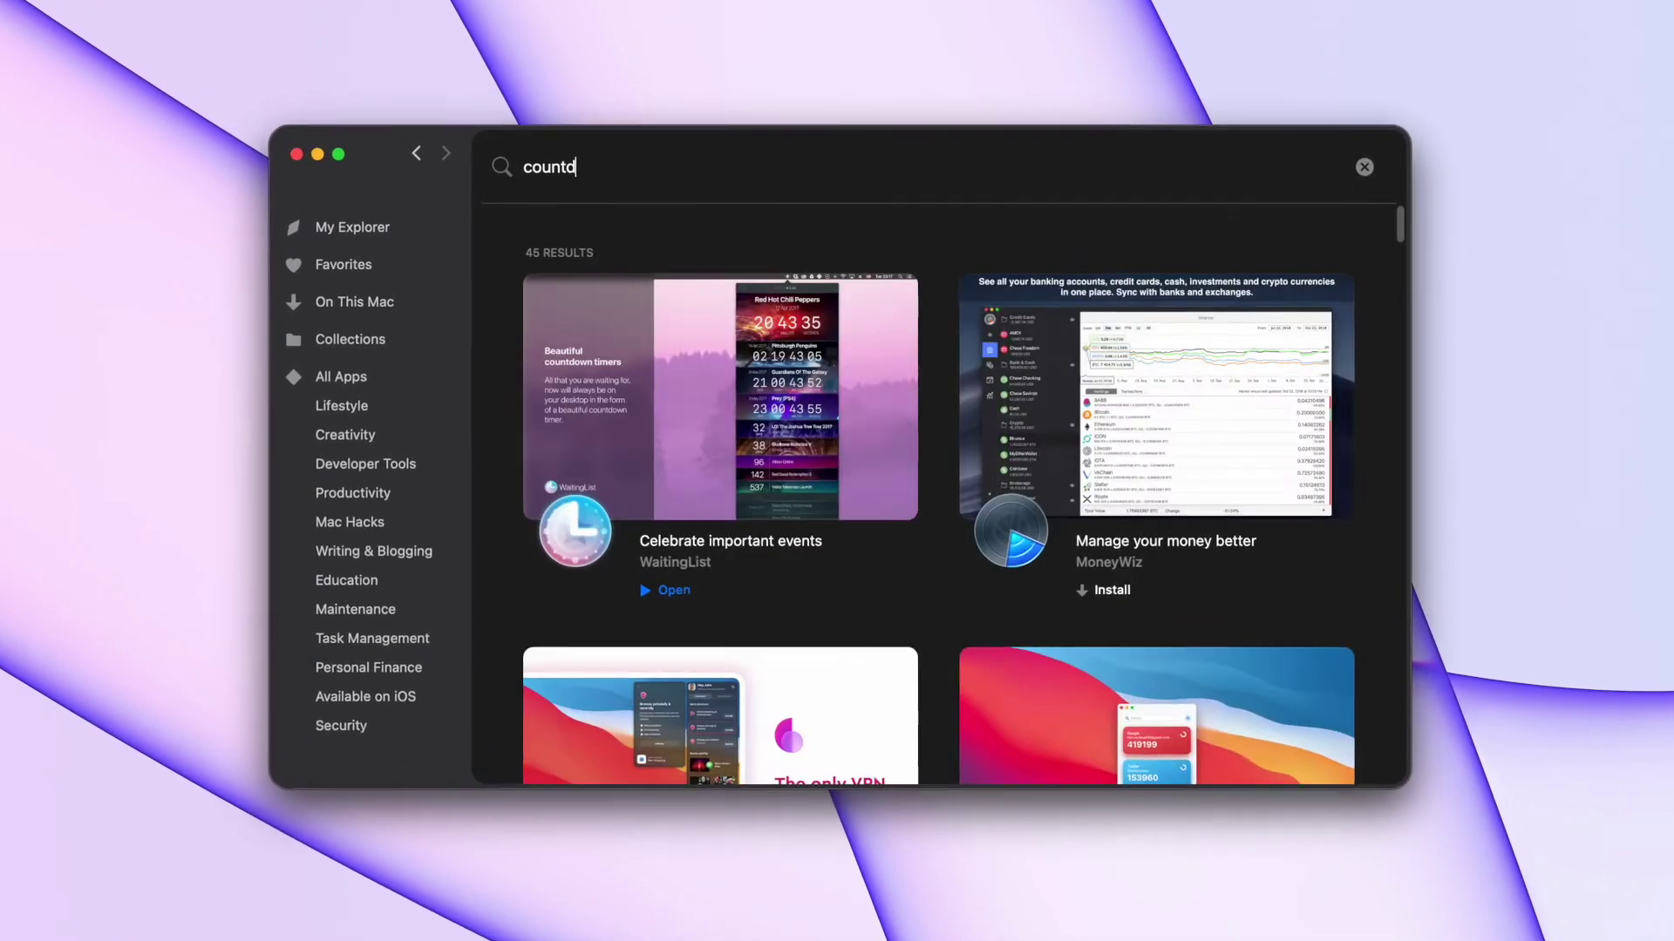
text(own)
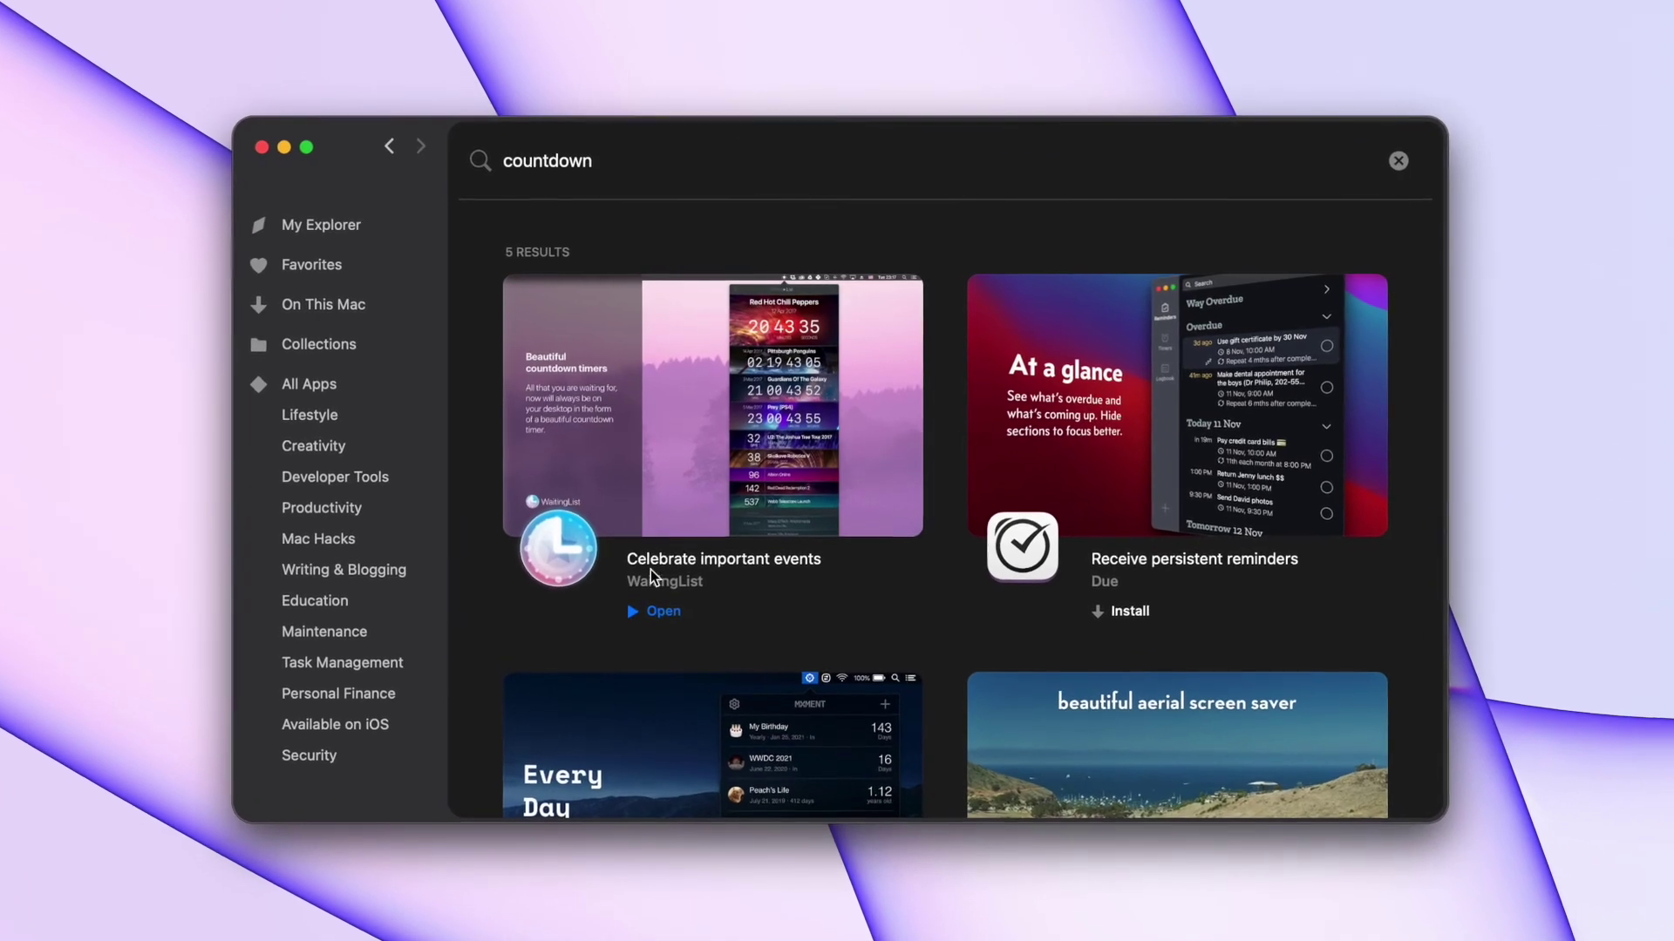
click(659, 564)
text(setapp.com)
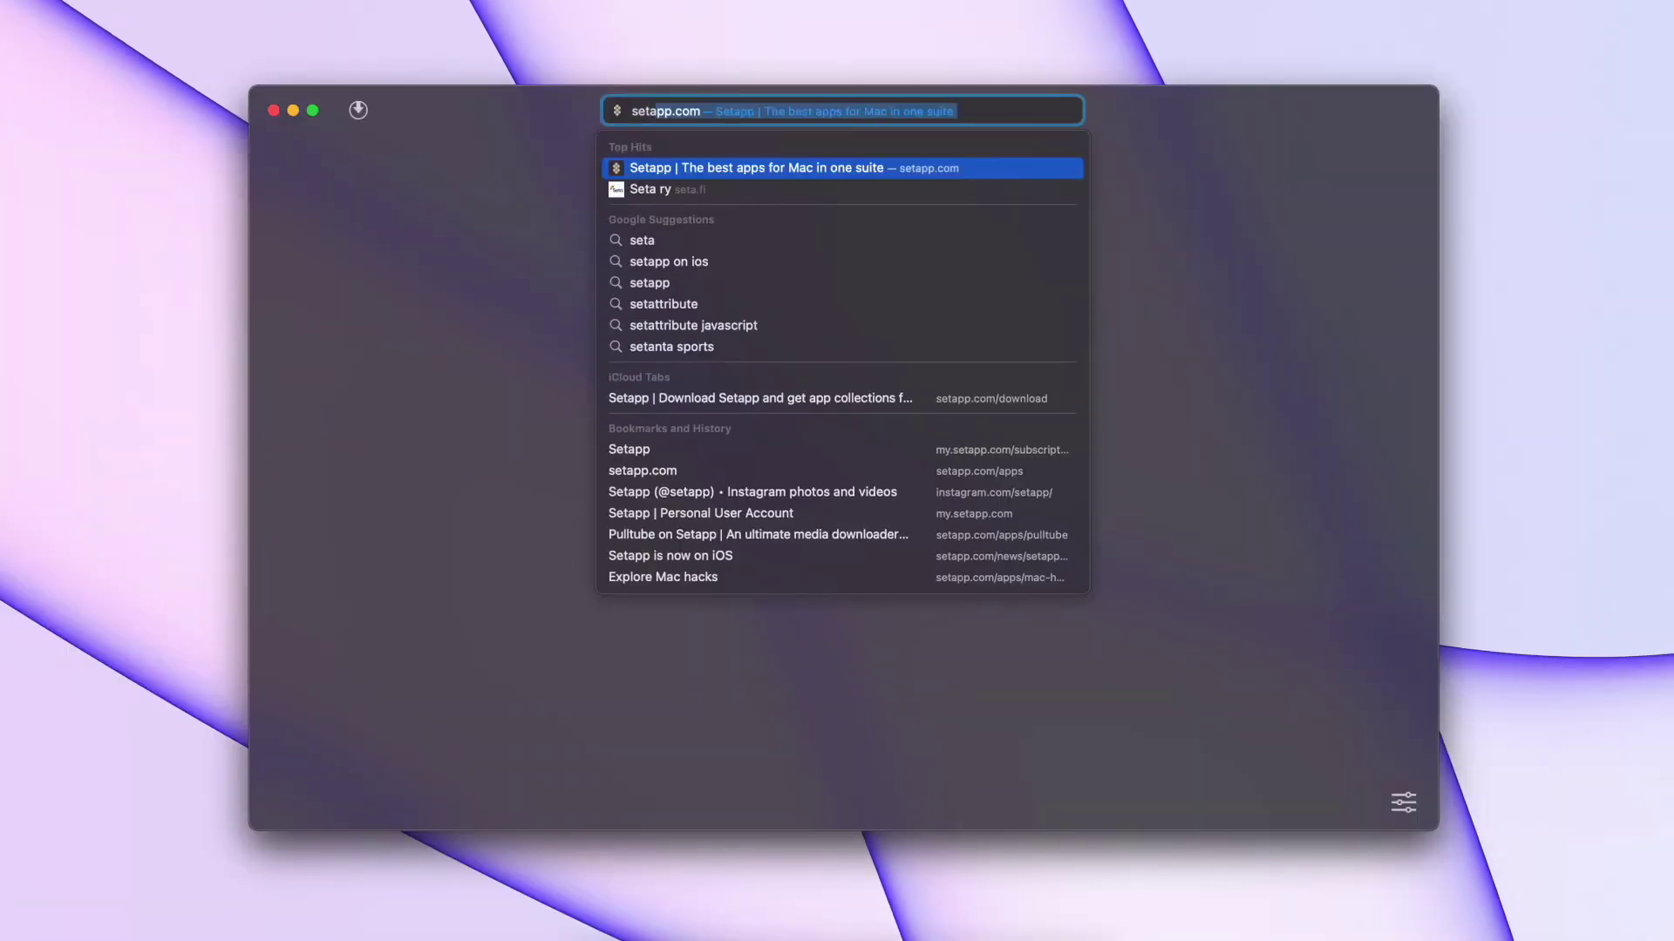
Go to setapp.com in Safari
key(Return)
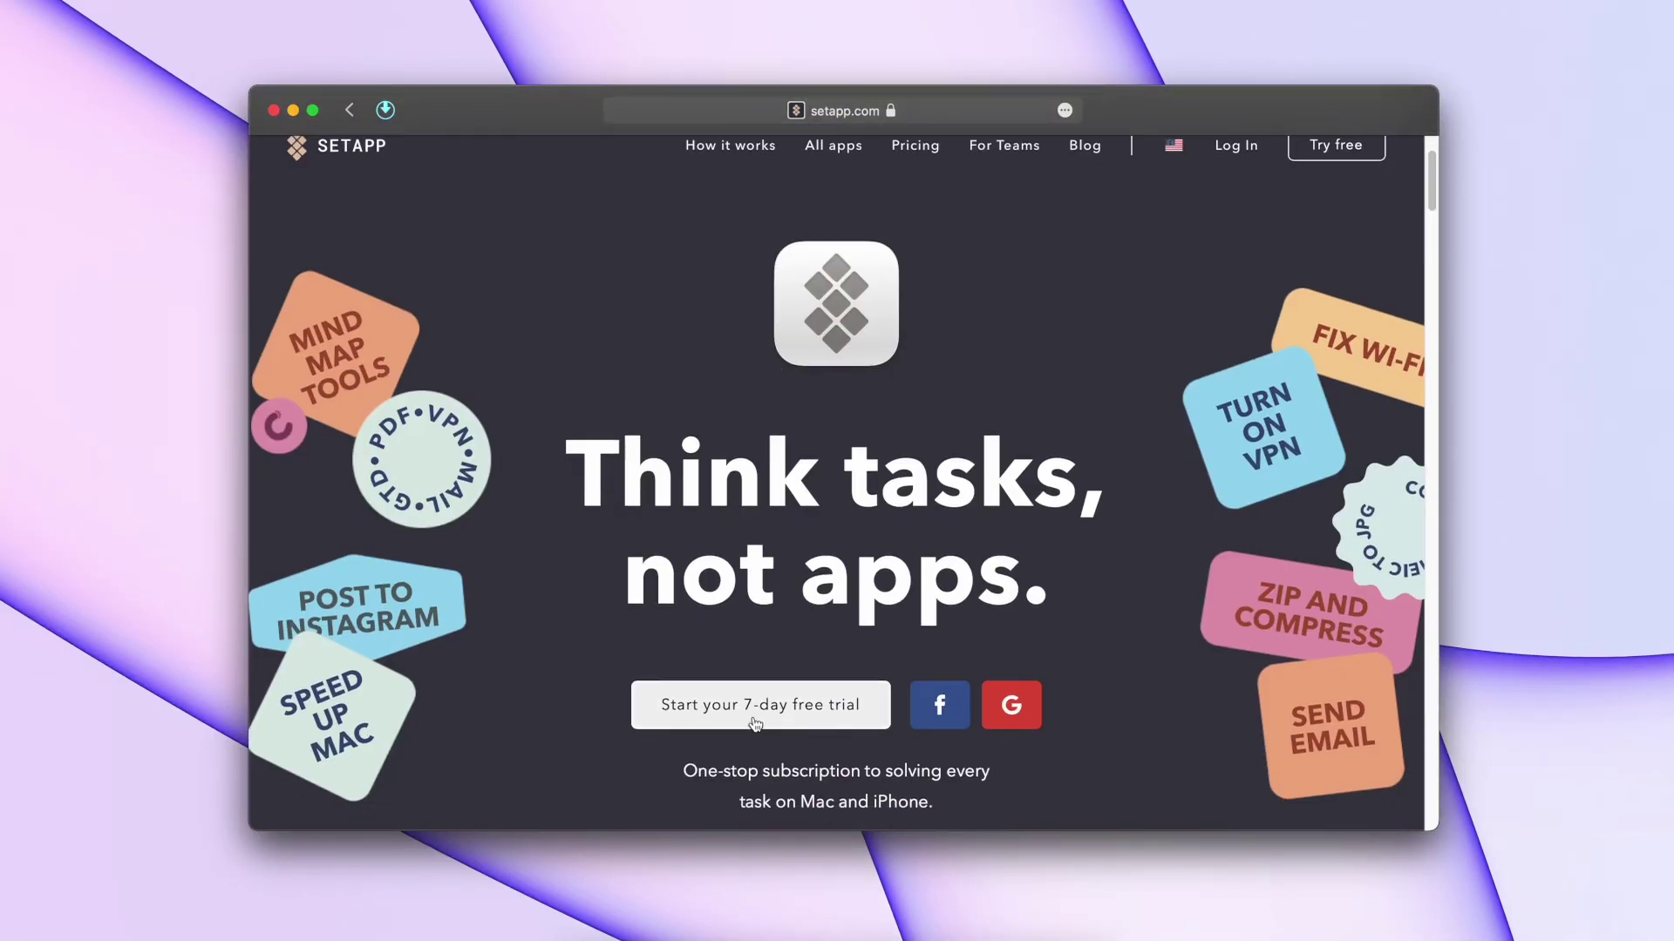